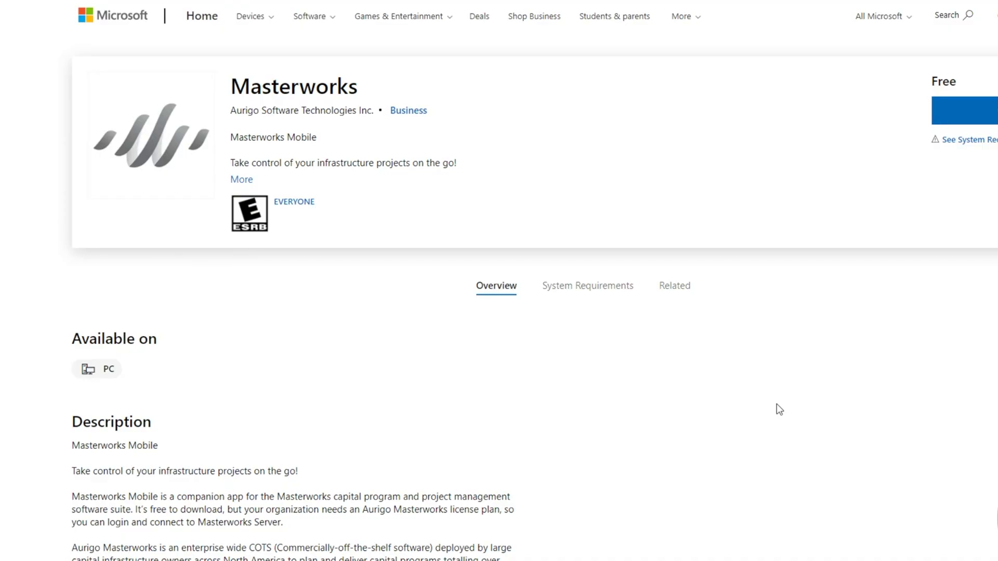
- Scroll down through the Masterworks app listing in the Microsoft Store
{"action": "scroll", "coordinate": [541, 424], "scroll_direction": "down", "scroll_amount": 5}
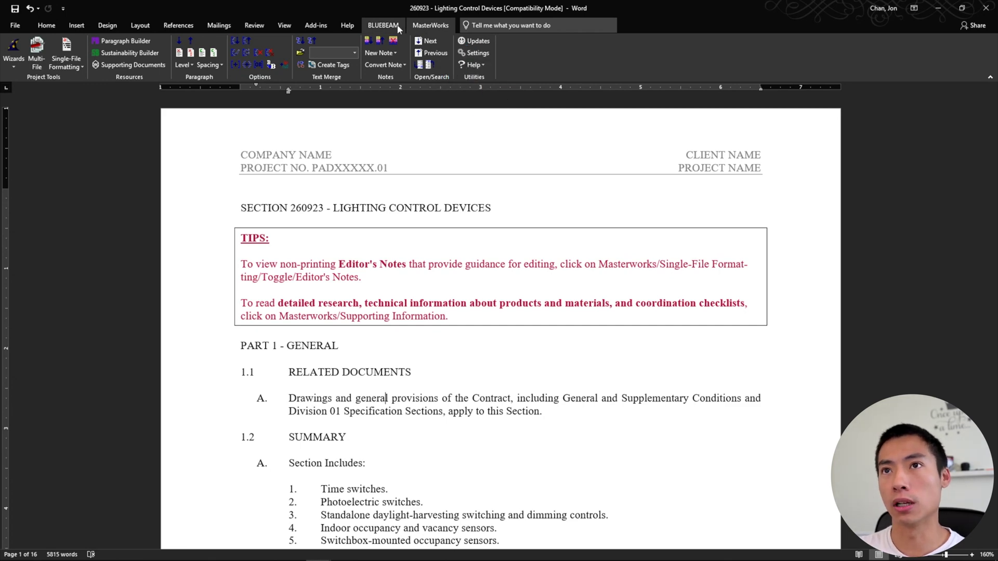
{"action": "scroll", "coordinate": [365, 387], "scroll_direction": "down", "scroll_amount": 10}
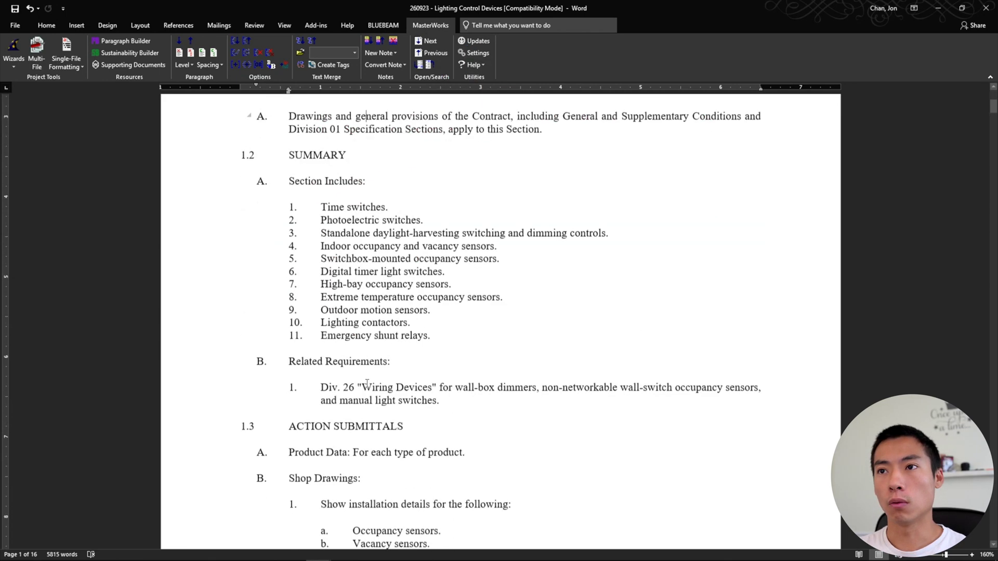
{"action": "scroll", "coordinate": [367, 384], "scroll_direction": "up", "scroll_amount": 10}
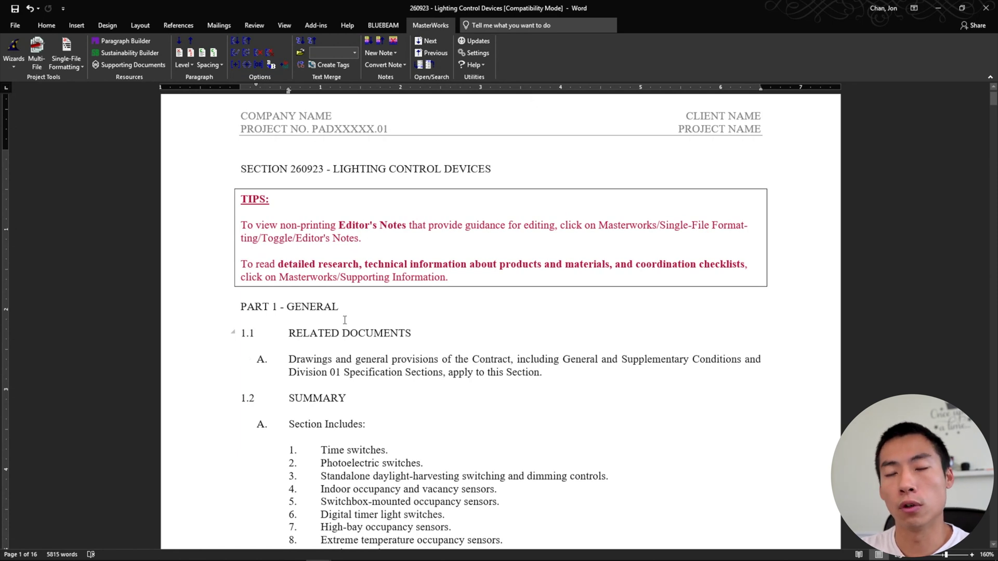
- Toggle Editor's Notes on from MasterWorks Single-File Formatting
{"action": "left_click", "coordinate": [74, 71]}
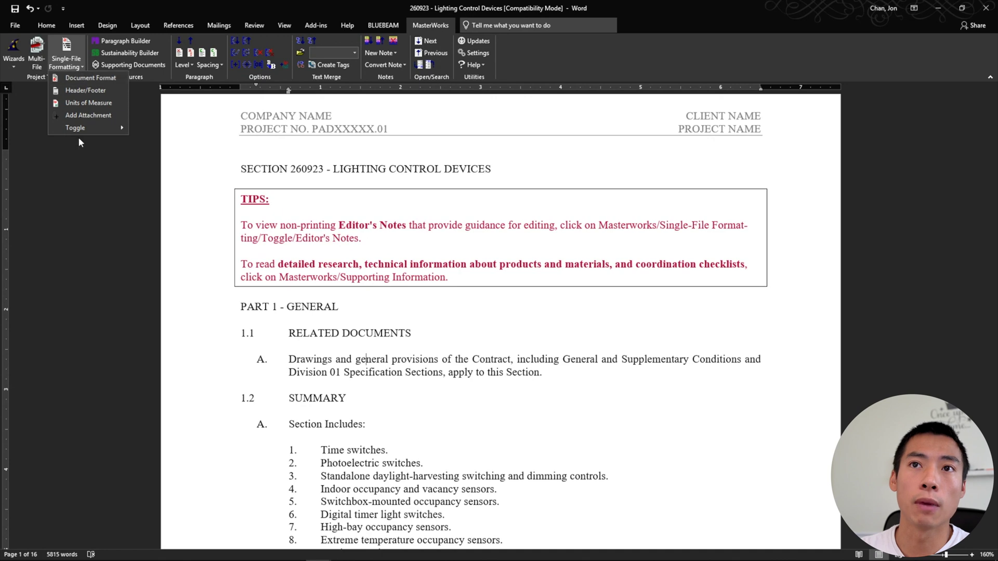
{"action": "mouse_move", "coordinate": [124, 128]}
{"action": "left_click", "coordinate": [155, 169]}
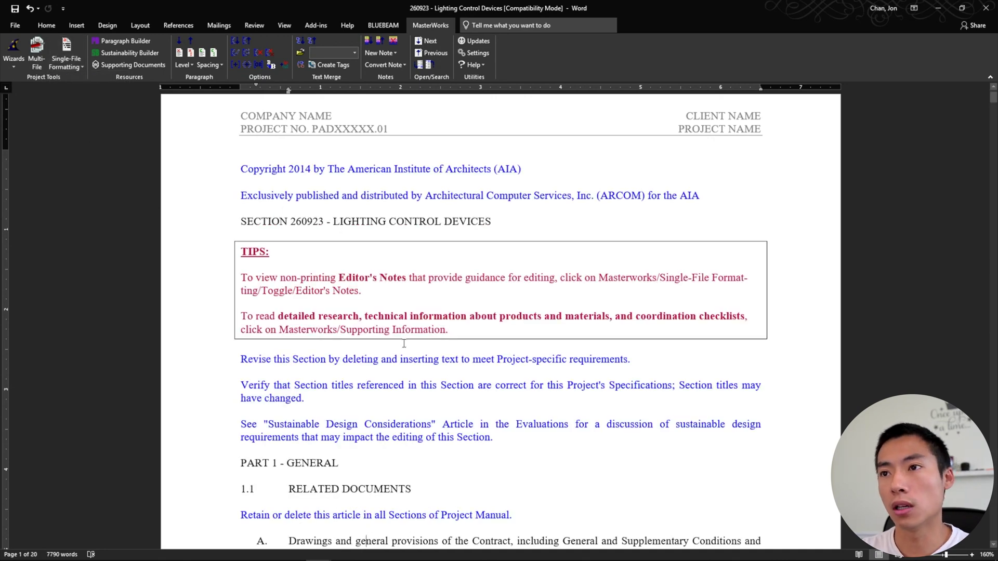
- Read down through the revealed blue editor's notes, including the Coordination Drawings note
{"action": "scroll", "coordinate": [404, 344], "scroll_direction": "down", "scroll_amount": 5}
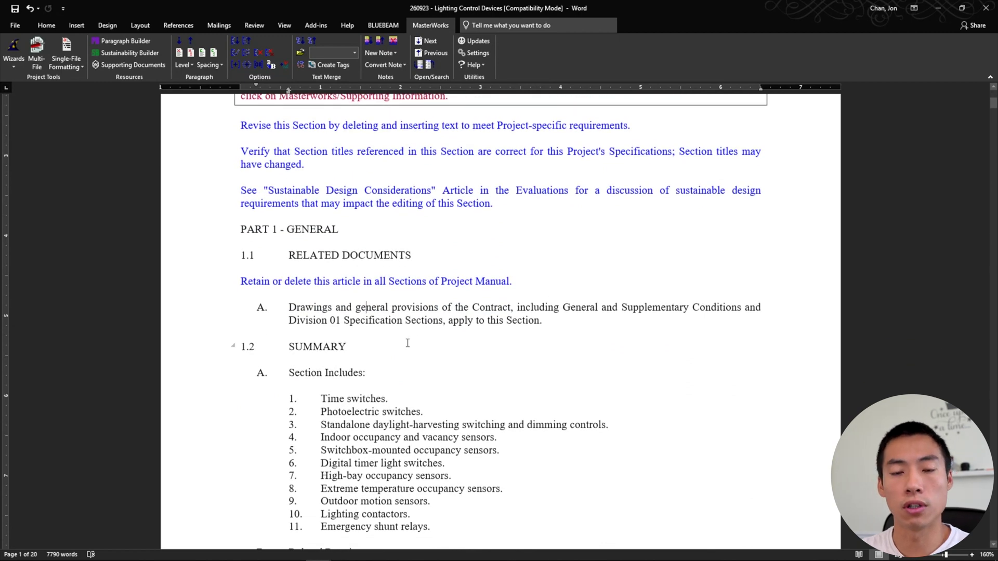
{"action": "scroll", "coordinate": [408, 343], "scroll_direction": "down", "scroll_amount": 5}
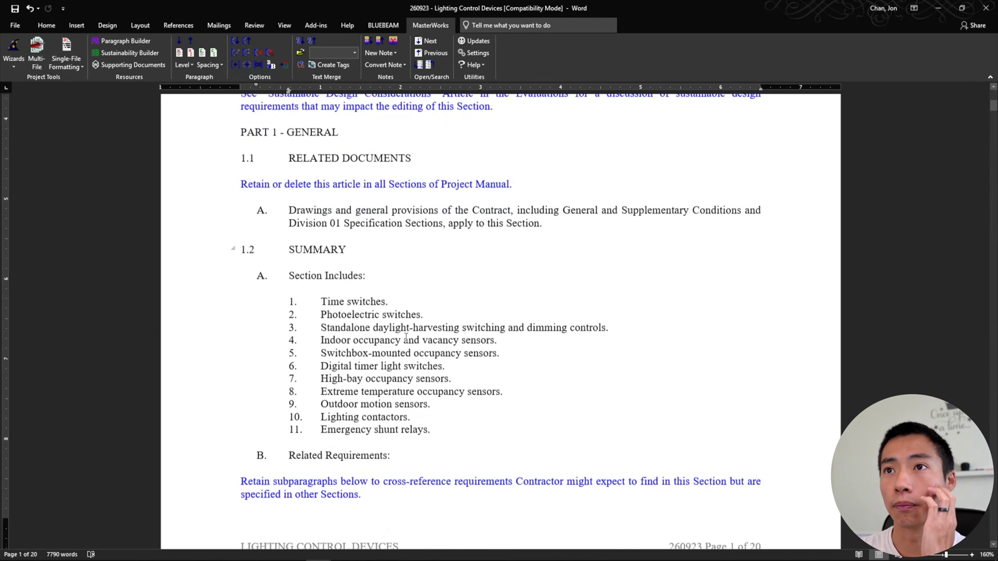
{"action": "scroll", "coordinate": [406, 337], "scroll_direction": "down", "scroll_amount": 2}
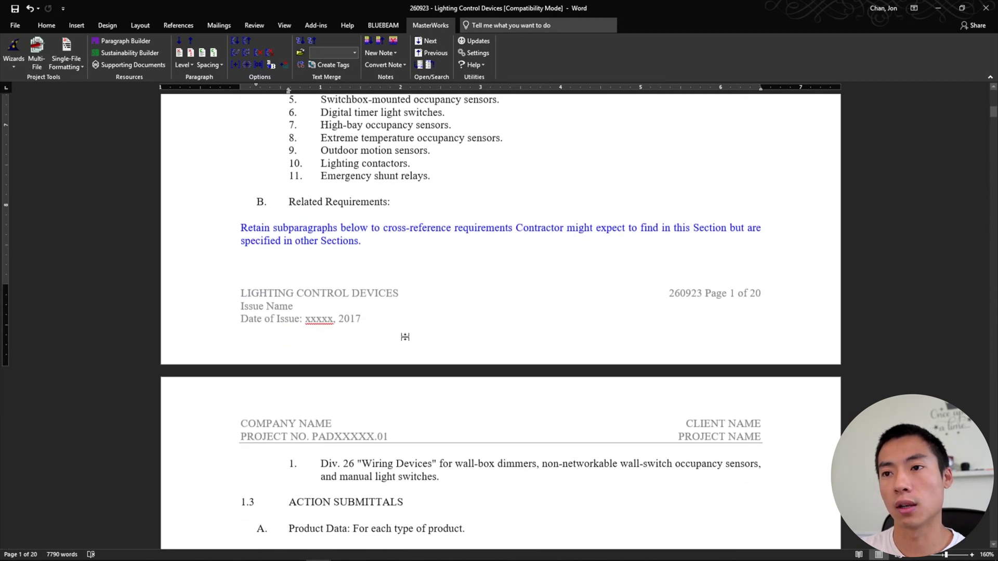
{"action": "scroll", "coordinate": [406, 337], "scroll_direction": "down", "scroll_amount": 3}
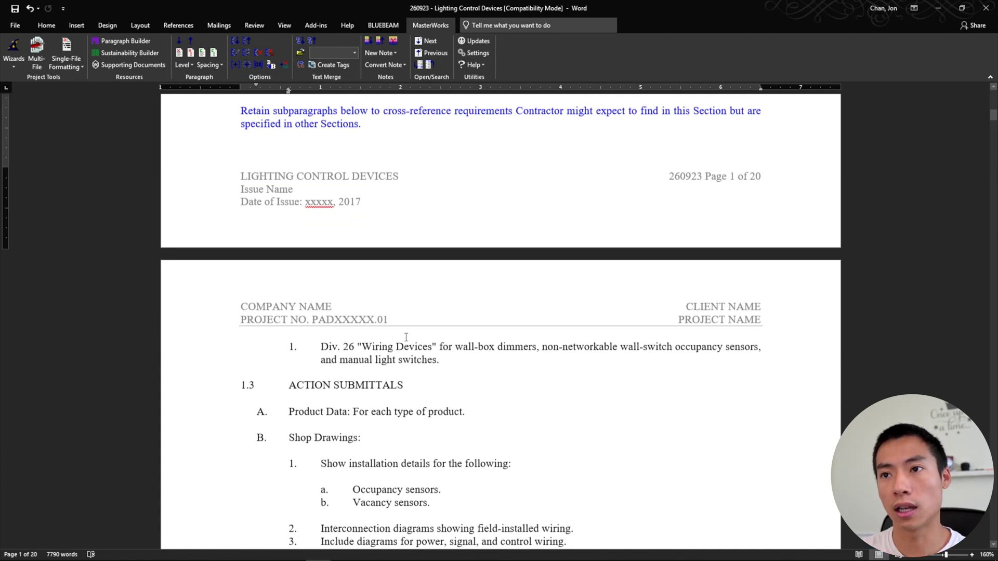
{"action": "scroll", "coordinate": [406, 348], "scroll_direction": "down", "scroll_amount": 2}
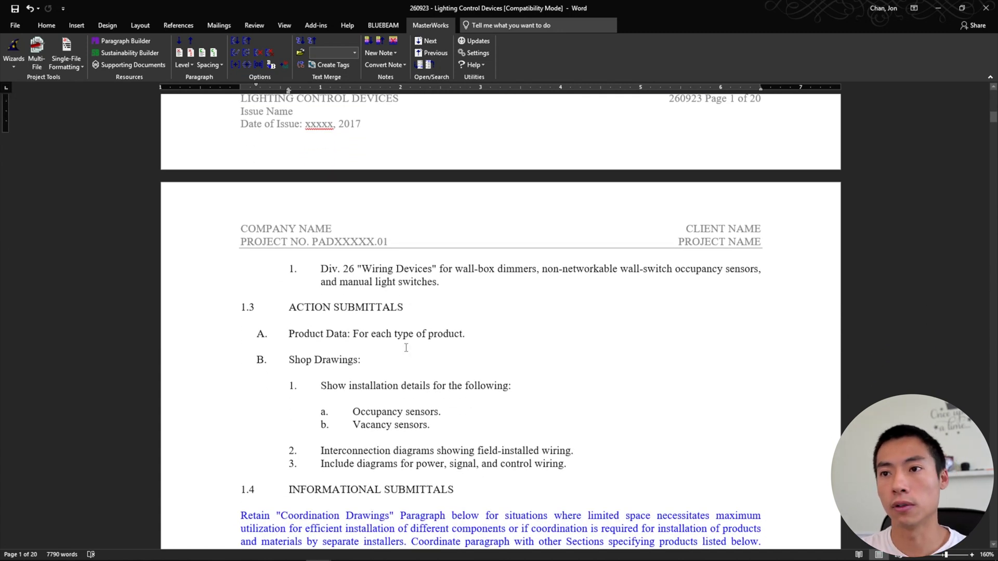
{"action": "scroll", "coordinate": [406, 348], "scroll_direction": "down", "scroll_amount": 3}
{"action": "scroll", "coordinate": [306, 426], "scroll_direction": "down", "scroll_amount": 1}
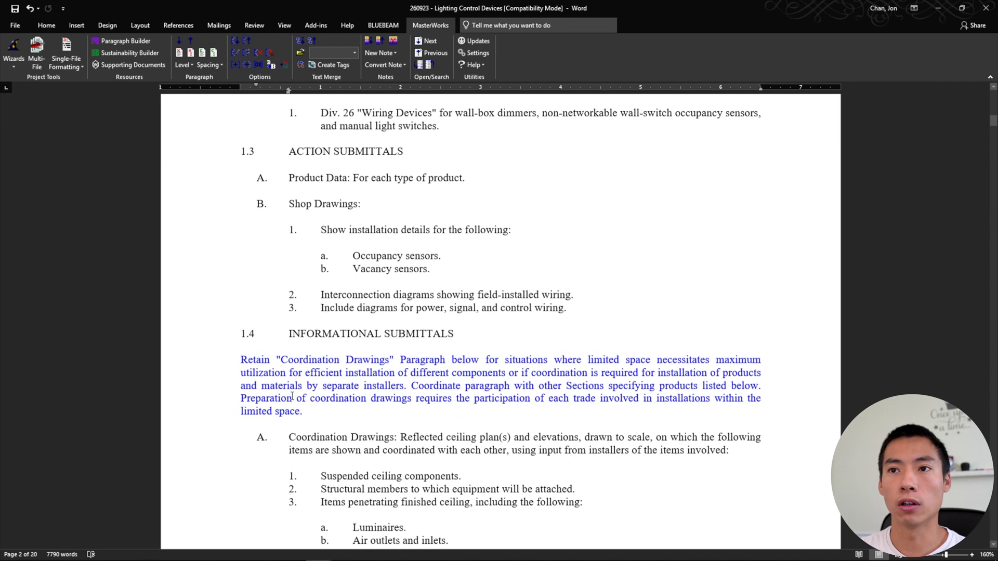
{"action": "left_click_drag", "start_coordinate": [241, 359], "coordinate": [457, 386]}
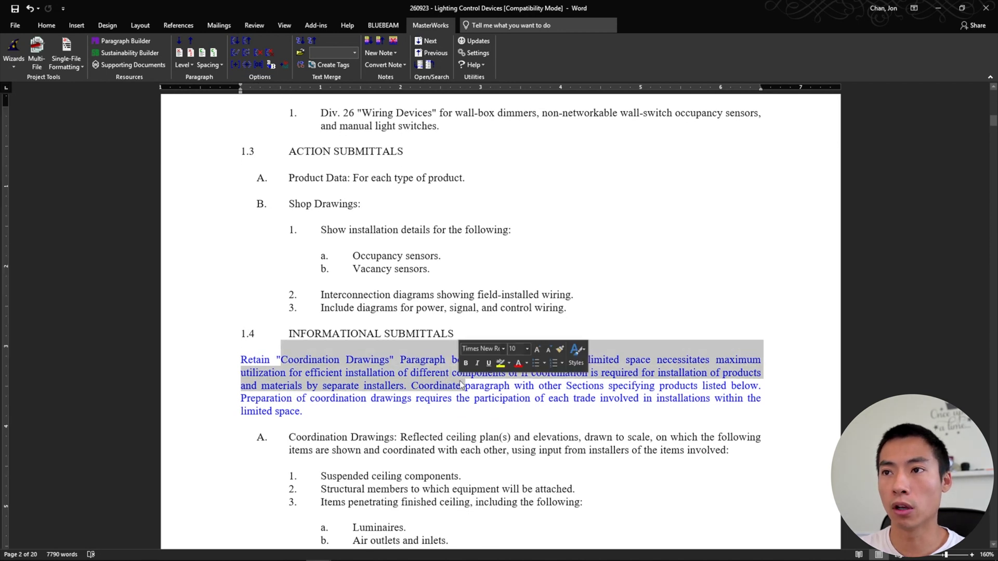
{"action": "left_click", "coordinate": [544, 399]}
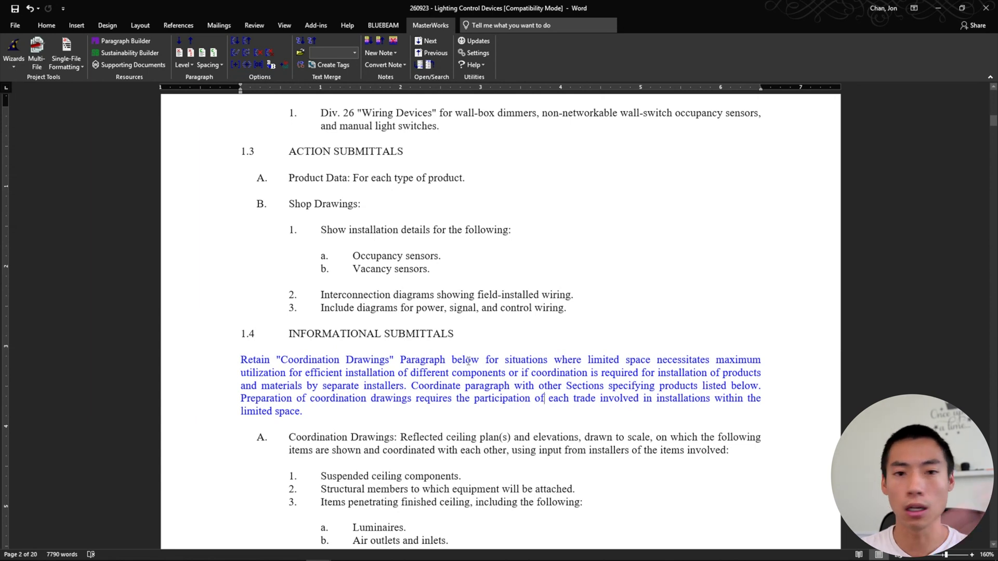
{"action": "scroll", "coordinate": [468, 361], "scroll_direction": "down", "scroll_amount": 2}
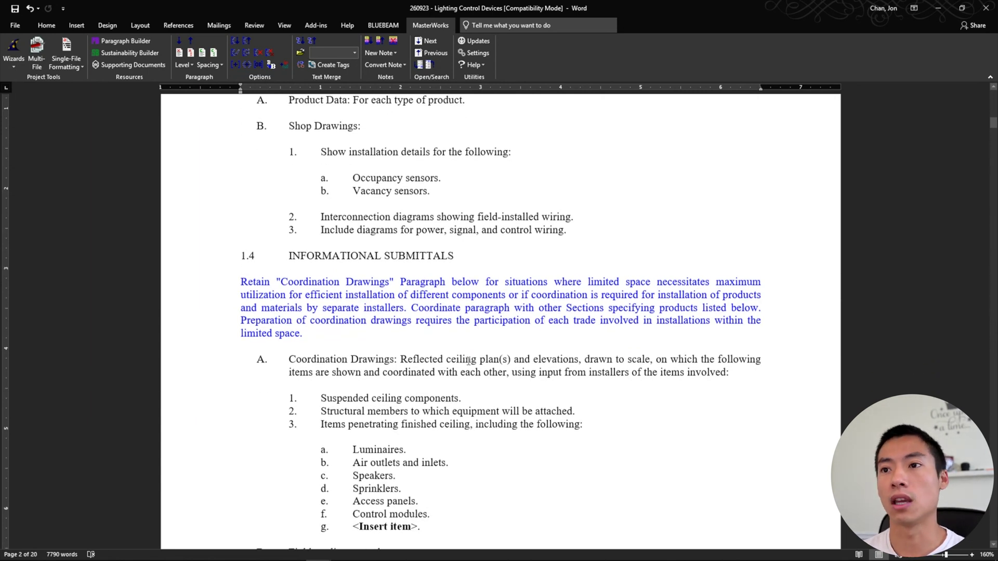
{"action": "scroll", "coordinate": [498, 341], "scroll_direction": "down", "scroll_amount": 8}
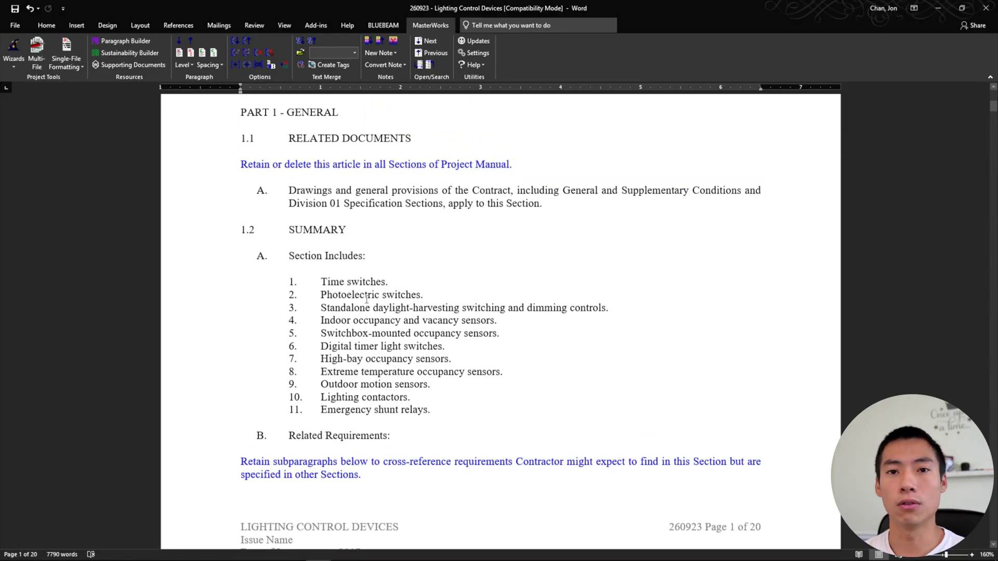
{"action": "left_click", "coordinate": [245, 41]}
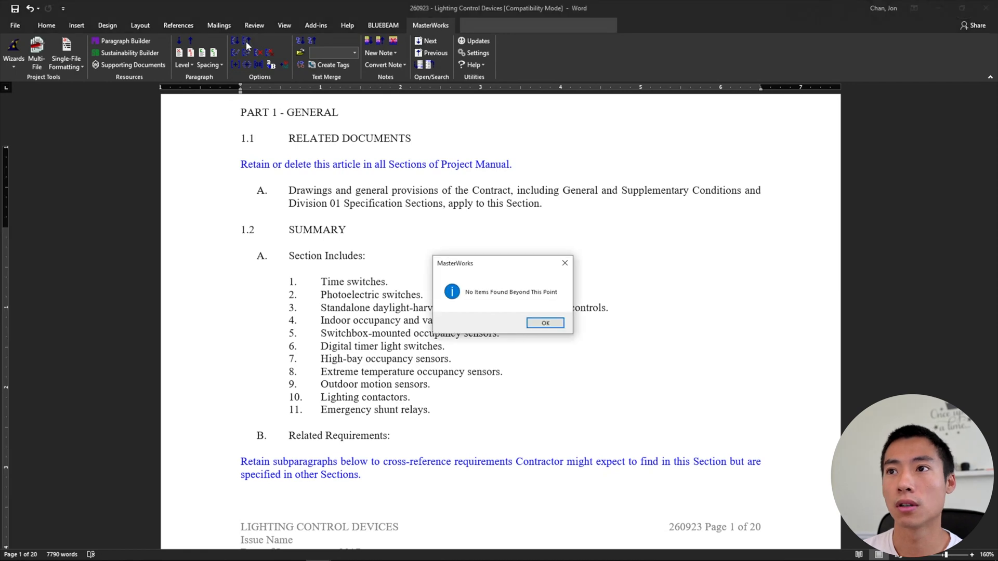
- Dismiss the no-items-found message and jump from the section title to the first option placeholder
{"action": "left_click", "coordinate": [546, 322]}
{"action": "scroll", "coordinate": [407, 300], "scroll_direction": "up", "scroll_amount": 3}
{"action": "scroll", "coordinate": [408, 300], "scroll_direction": "up", "scroll_amount": 10}
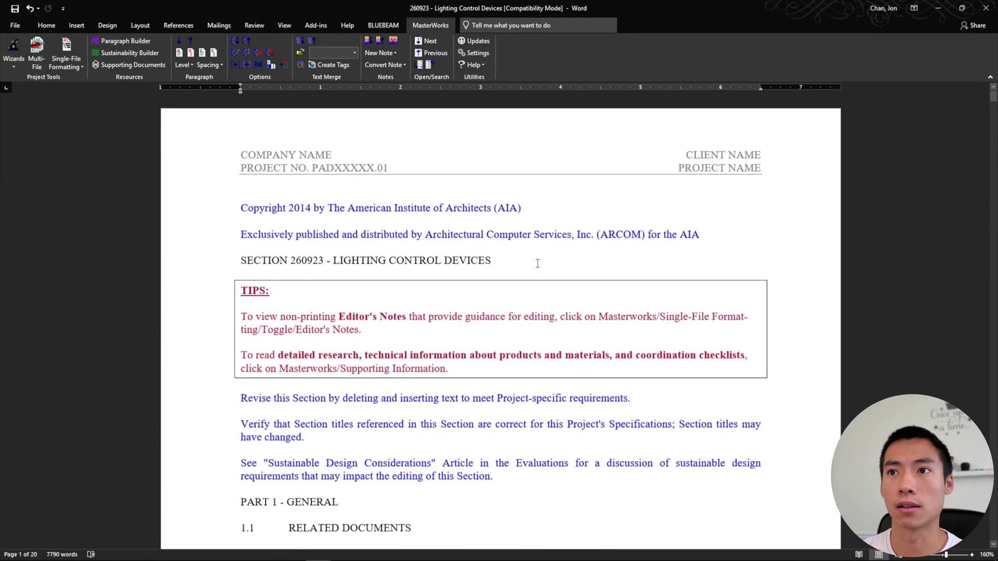
{"action": "left_click", "coordinate": [531, 260]}
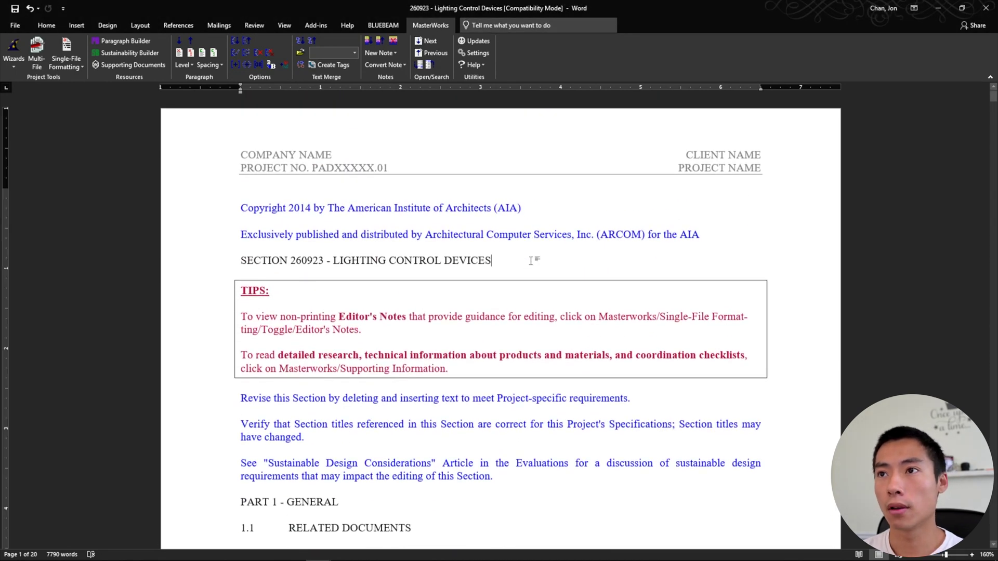
{"action": "left_click", "coordinate": [234, 41]}
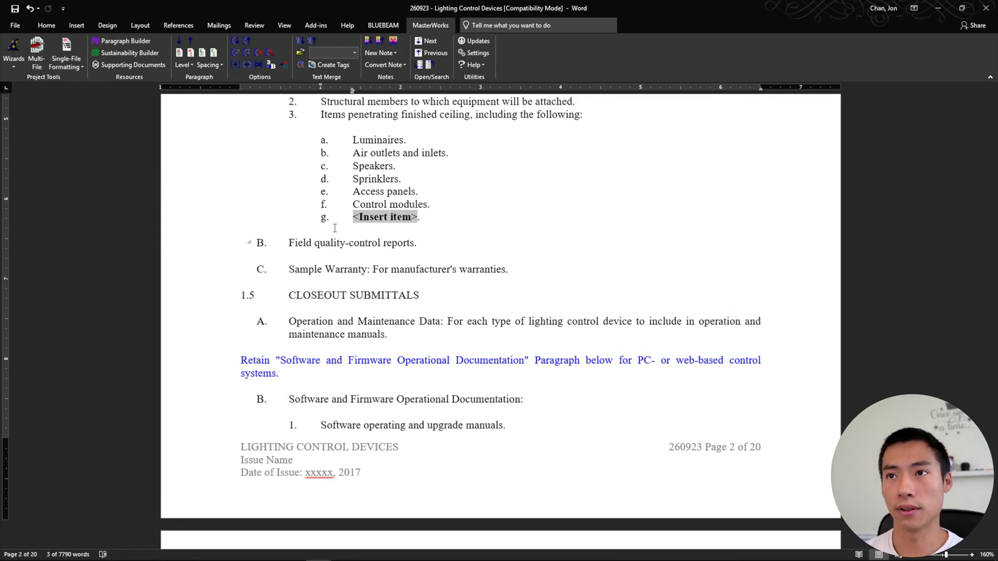
- Delete list item g '<Insert item>' so the ceiling-penetration list ends at 'f. Control modules.'
{"action": "scroll", "coordinate": [332, 223], "scroll_direction": "up", "scroll_amount": 3}
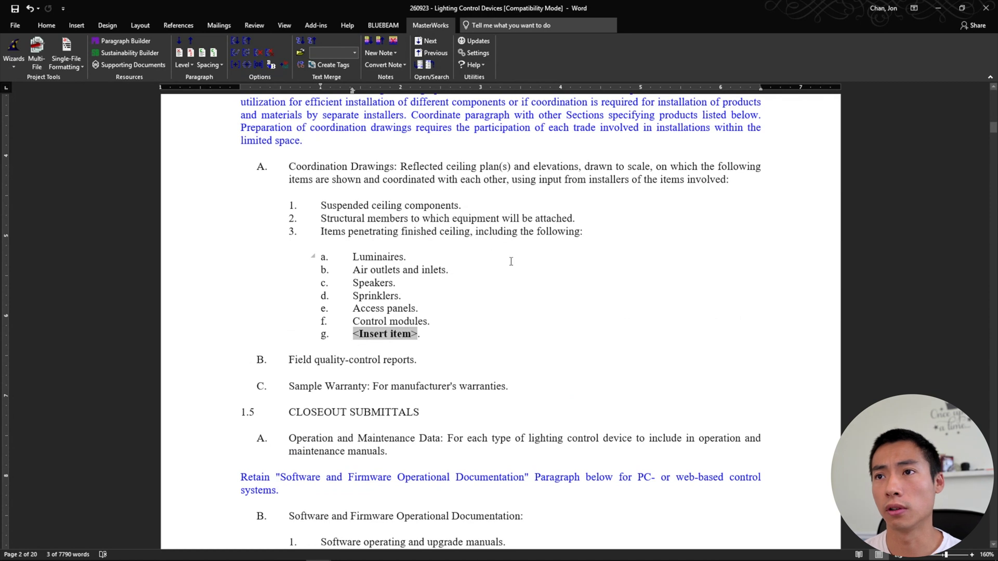
{"action": "left_click", "coordinate": [429, 335]}
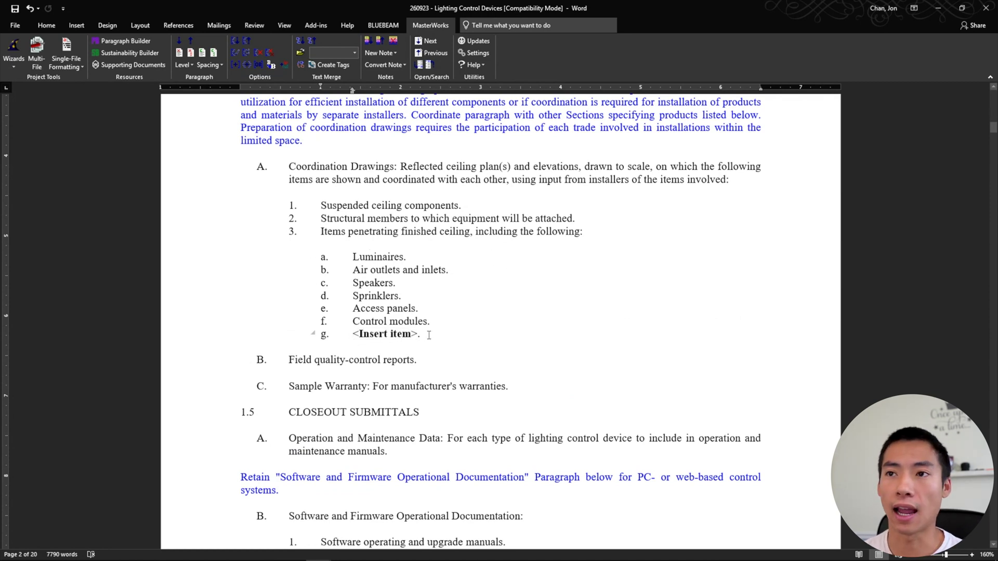
{"action": "left_click_drag", "start_coordinate": [429, 336], "coordinate": [352, 336]}
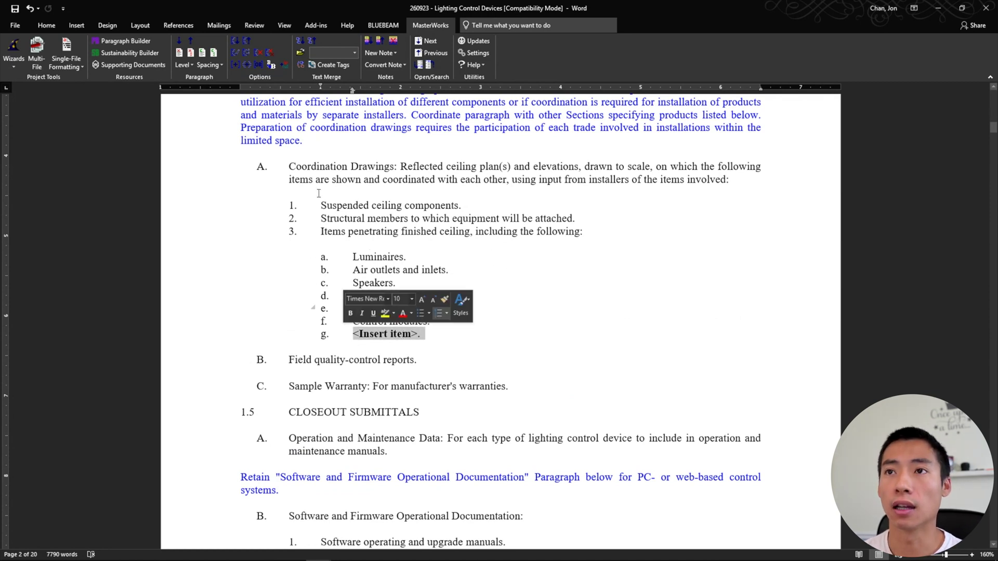
{"action": "left_click", "coordinate": [267, 53]}
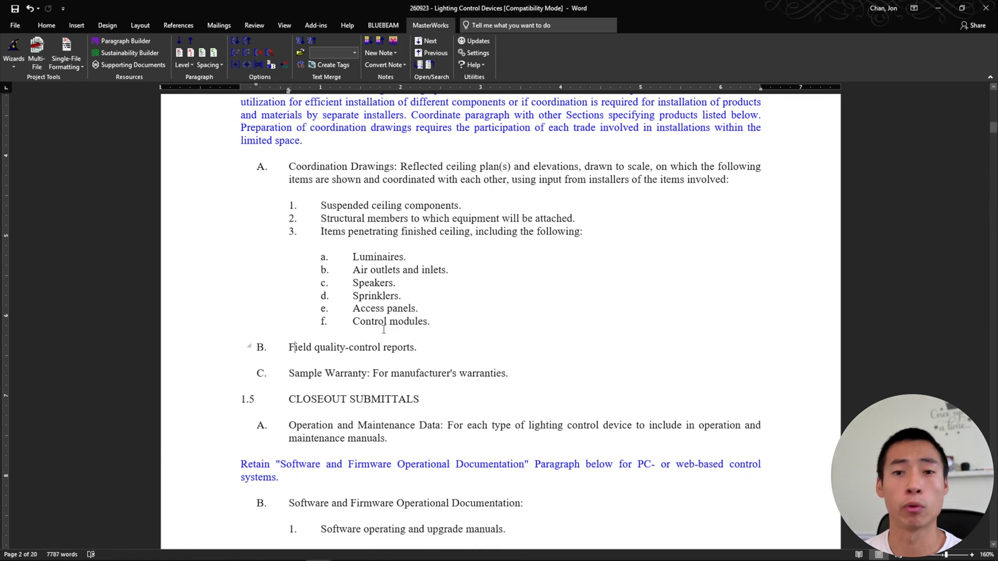
- Keep 'On USB media' for backups, dropping the website option, and delete the failure-modes placeholder and empty item c
{"action": "left_click", "coordinate": [238, 39]}
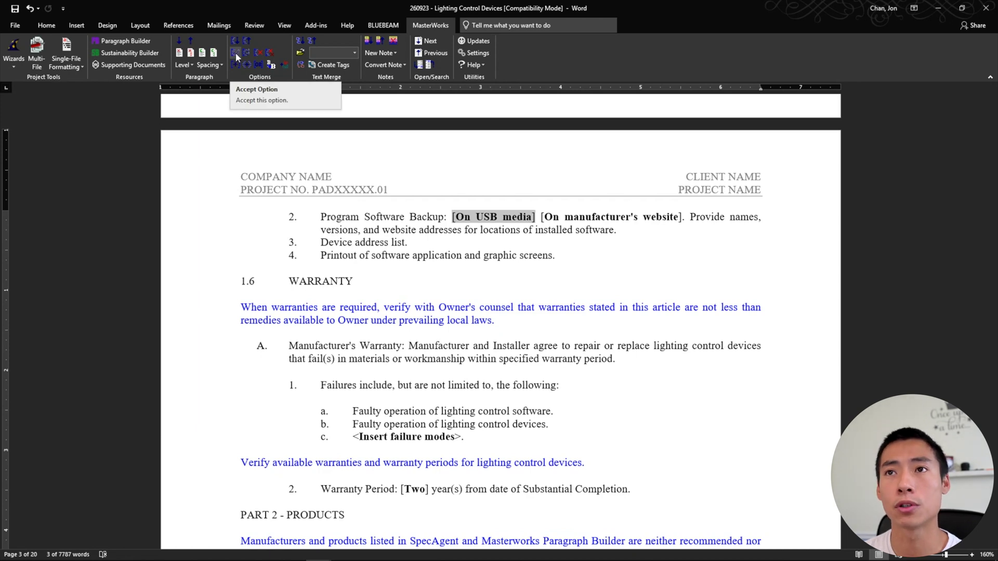
{"action": "left_click", "coordinate": [235, 52]}
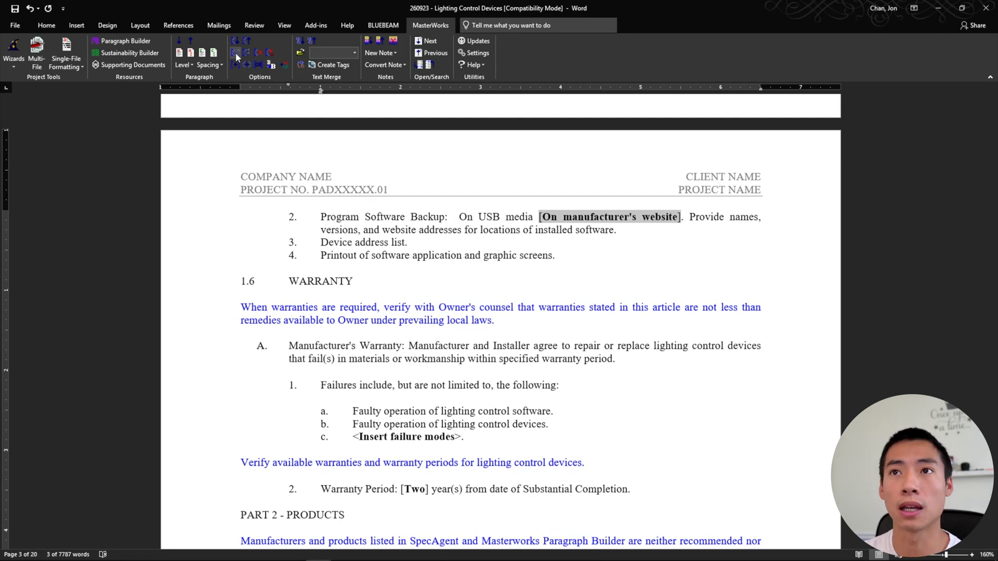
{"action": "left_click", "coordinate": [258, 51]}
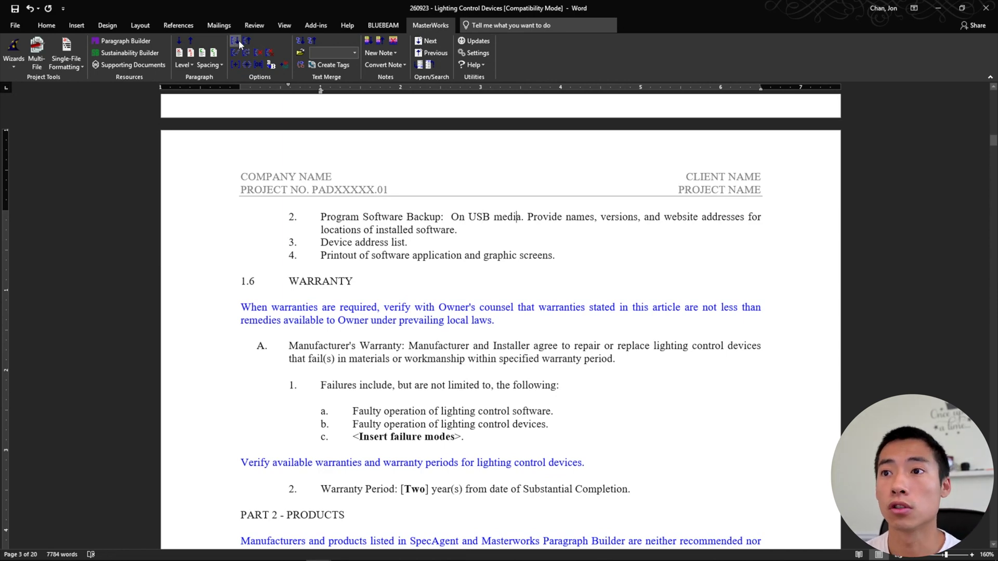
{"action": "left_click", "coordinate": [238, 40]}
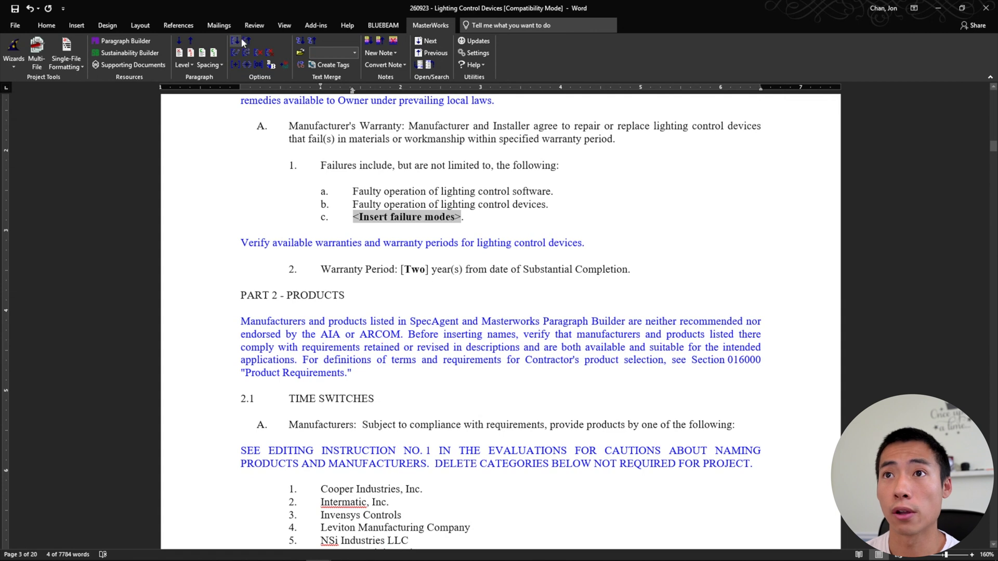
{"action": "left_click", "coordinate": [258, 52]}
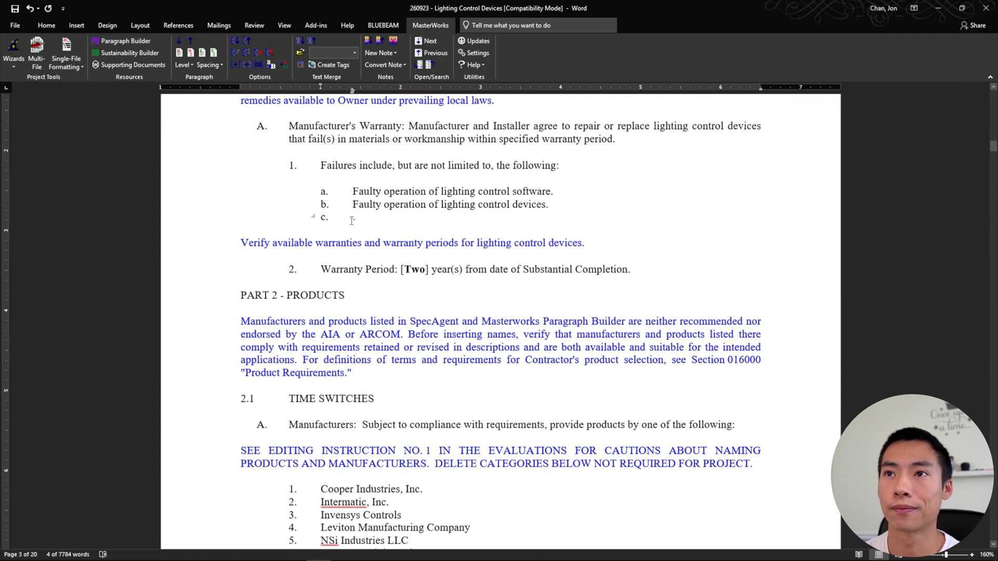
{"action": "triple_click", "coordinate": [325, 217]}
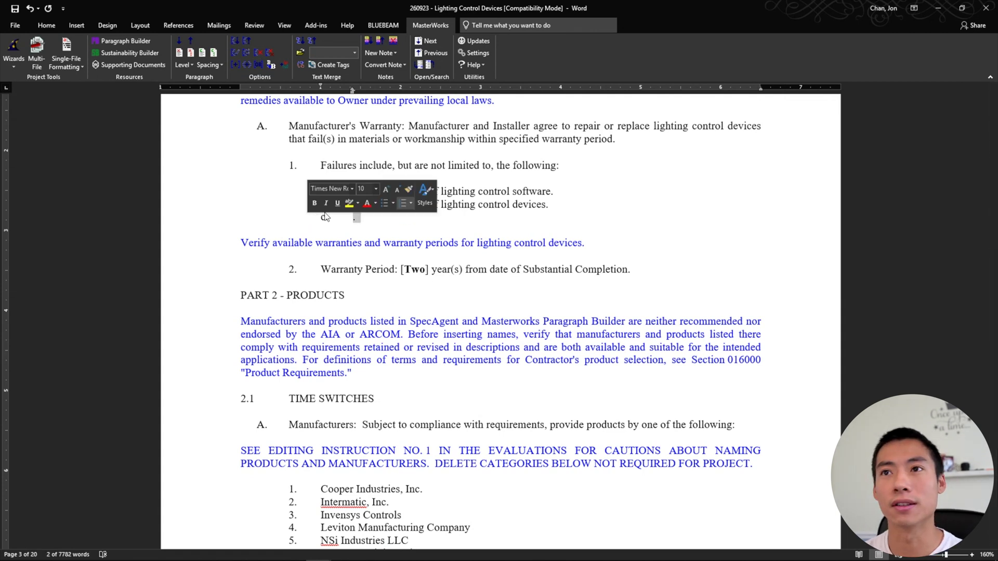
{"action": "key", "text": "Delete"}
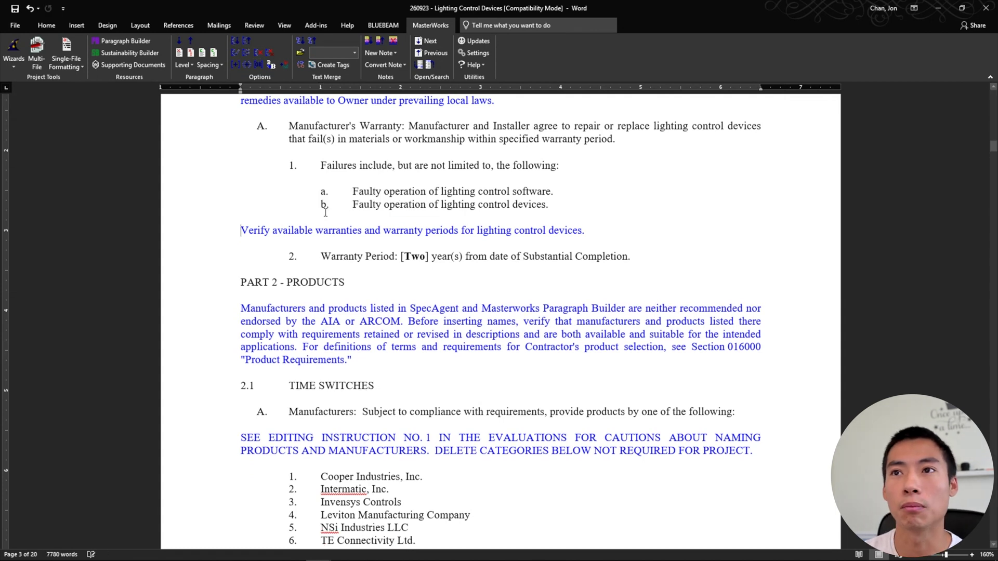
- Choose a Two-year warranty and DPST contacts, deleting the SPST and DPDT options
{"action": "left_click", "coordinate": [234, 40]}
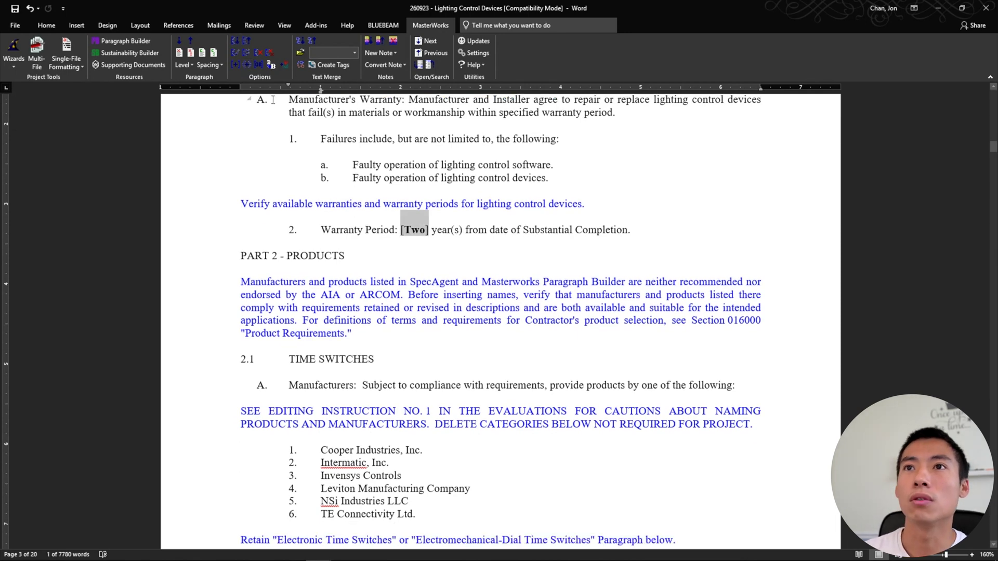
{"action": "left_click", "coordinate": [241, 51]}
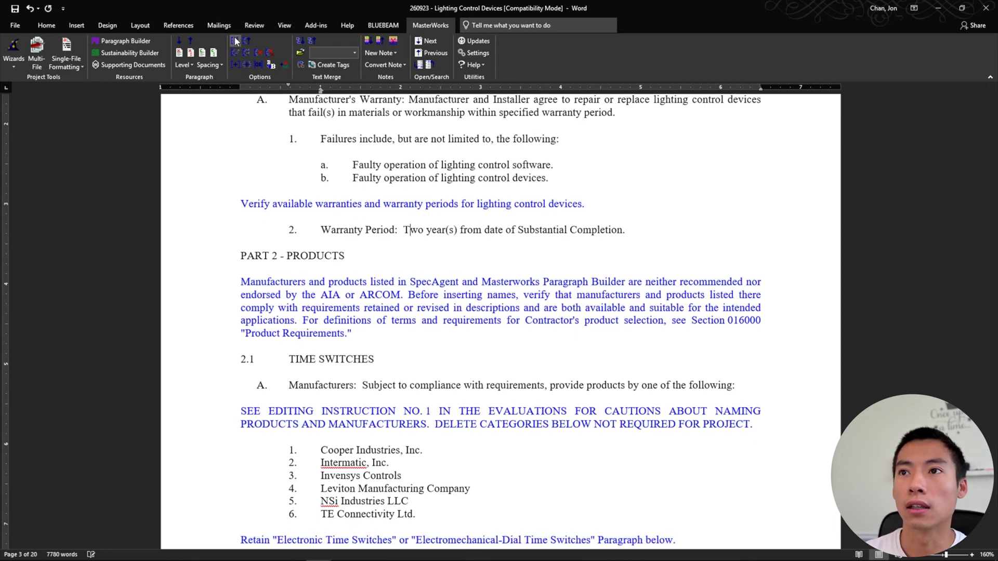
{"action": "left_click", "coordinate": [235, 37]}
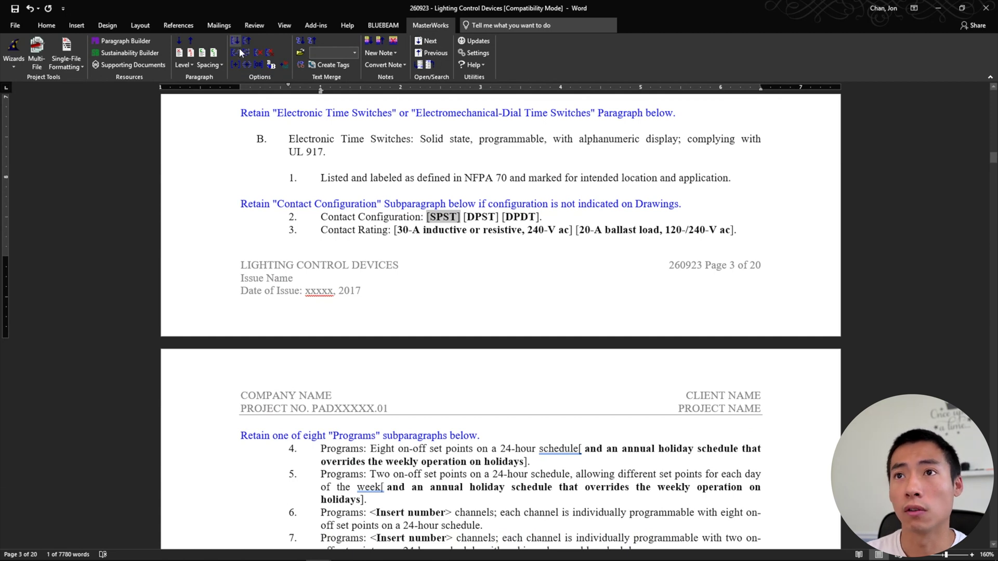
{"action": "left_click", "coordinate": [255, 53]}
{"action": "left_click", "coordinate": [236, 51]}
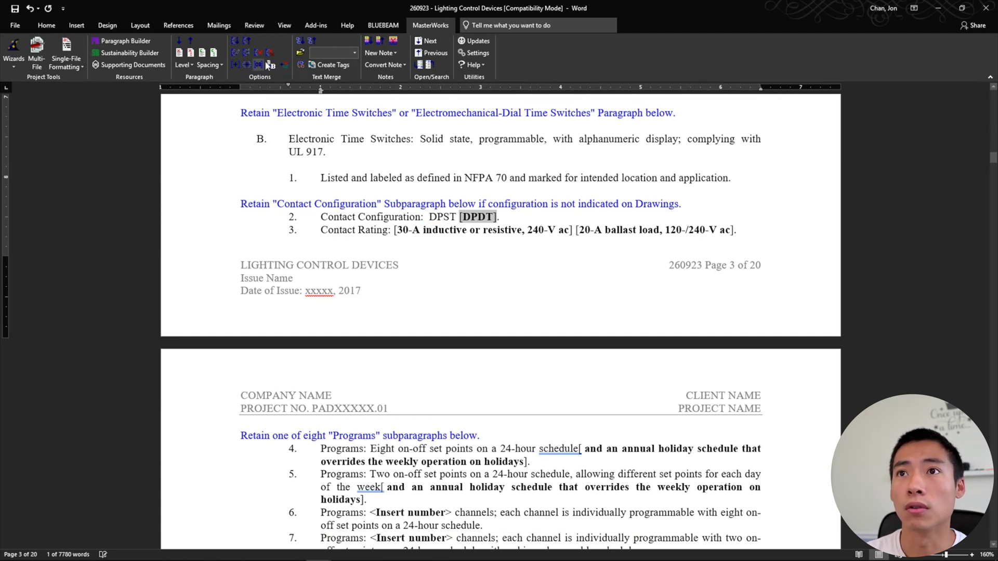
{"action": "left_click", "coordinate": [257, 53]}
{"action": "left_click", "coordinate": [236, 40]}
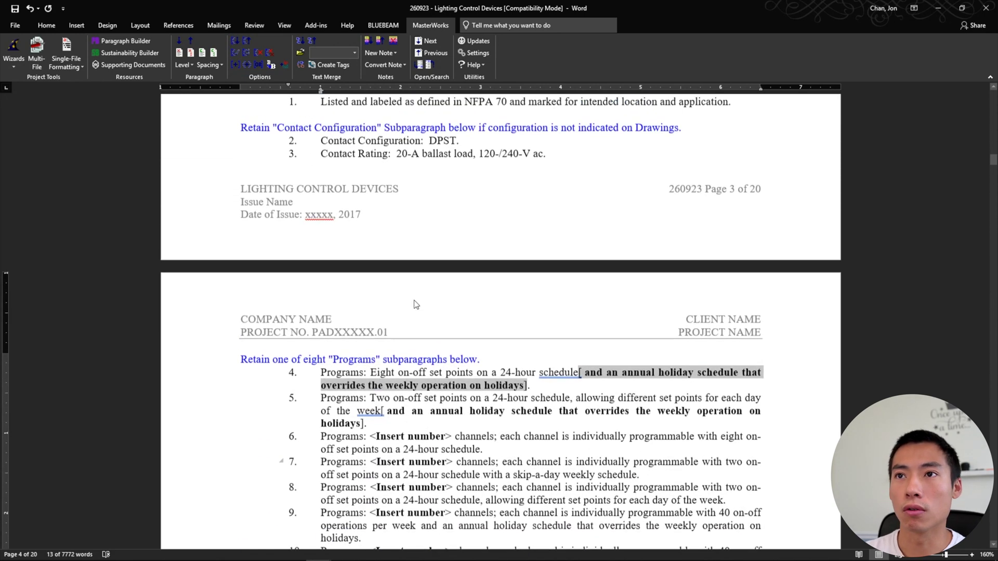
{"action": "scroll", "coordinate": [416, 304], "scroll_direction": "up", "scroll_amount": 5}
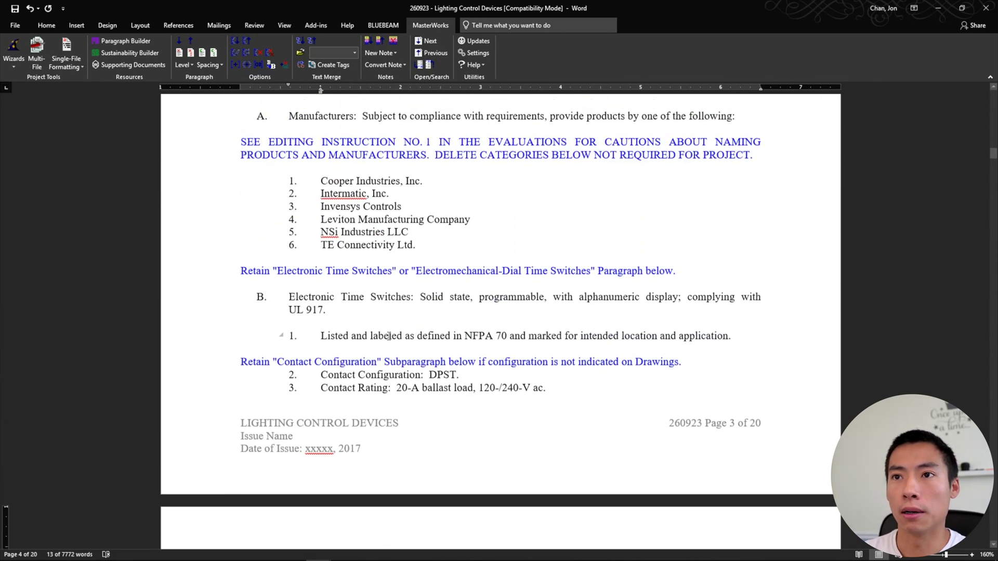
- Remove paragraph B 'Electronic Time Switches' and its subparagraphs with MasterWorks Delete Sub Paragraphs
{"action": "left_click", "coordinate": [346, 298]}
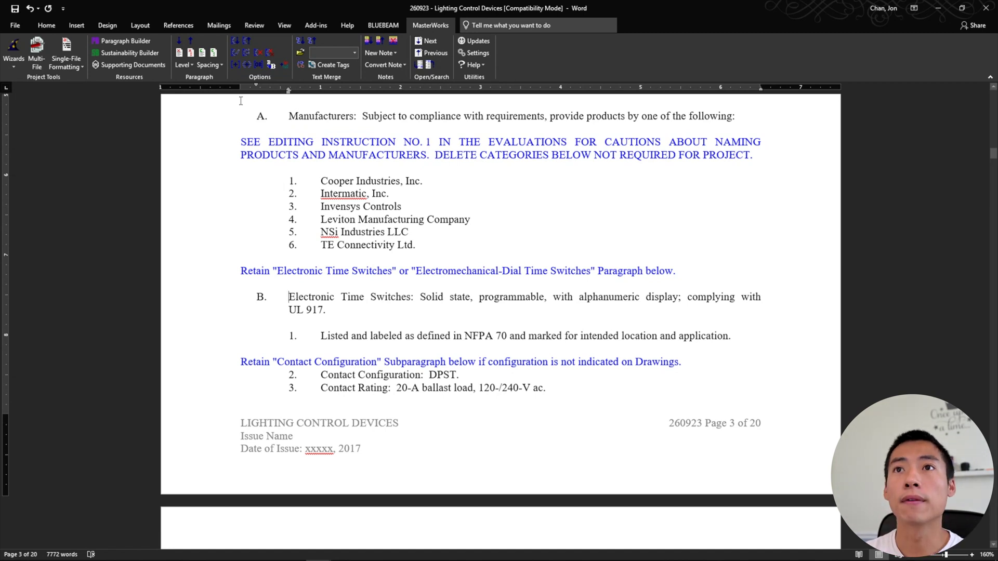
{"action": "left_click", "coordinate": [187, 54]}
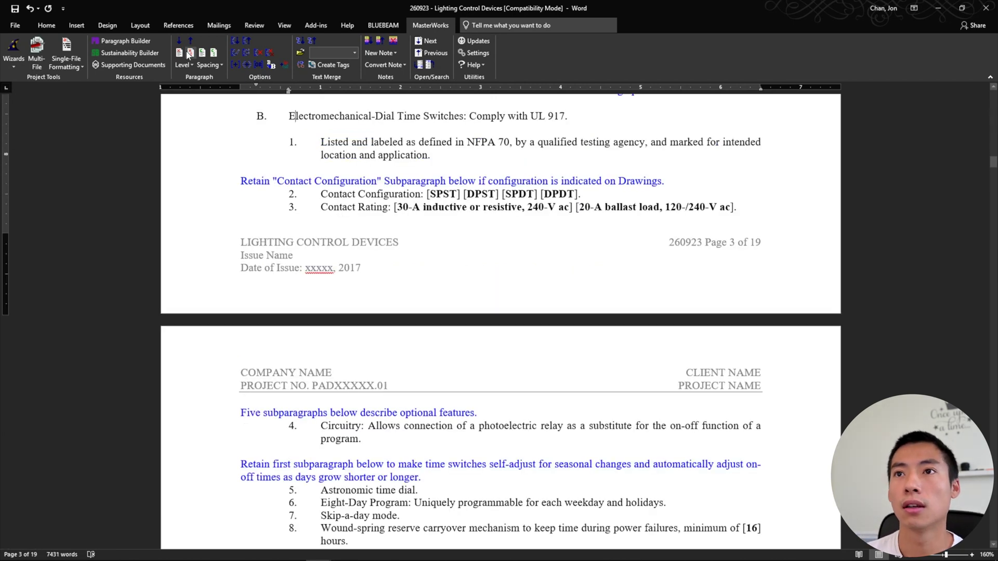
{"action": "scroll", "coordinate": [348, 233], "scroll_direction": "down", "scroll_amount": 1}
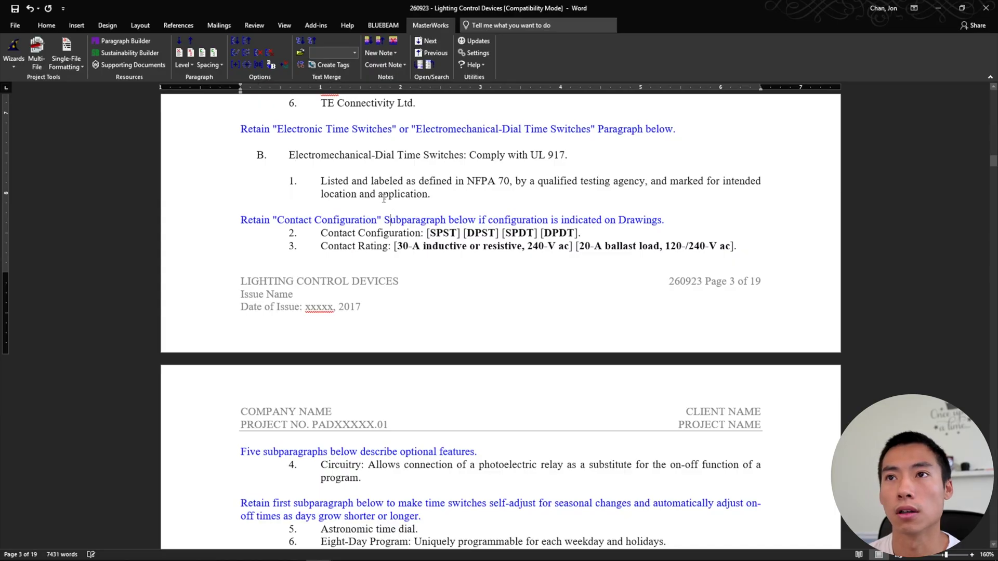
- Delete the Electromechanical-Dial Time Switches paragraph and subparagraphs, shrinking the section to 17 pages
{"action": "left_click", "coordinate": [287, 154]}
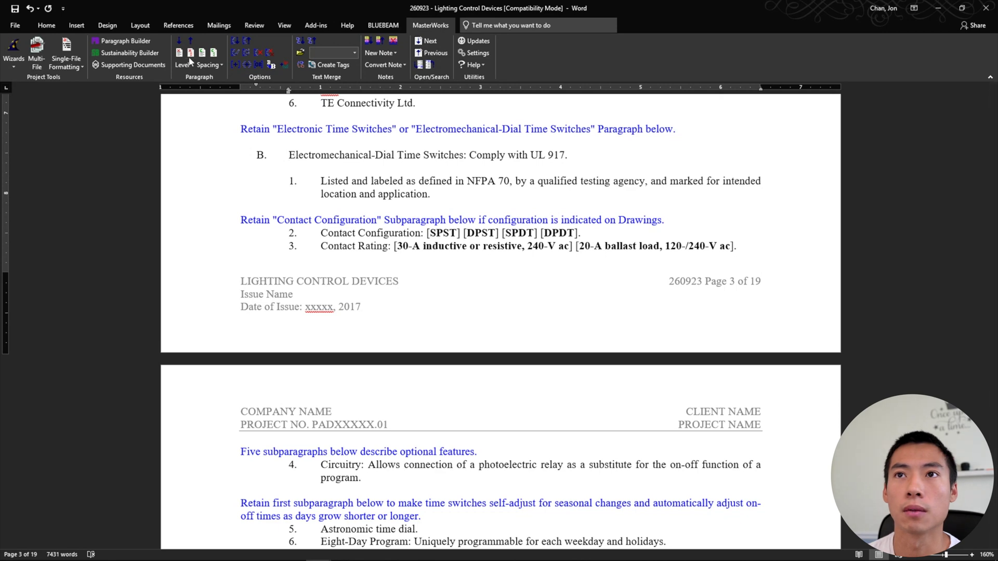
{"action": "key", "text": "Delete"}
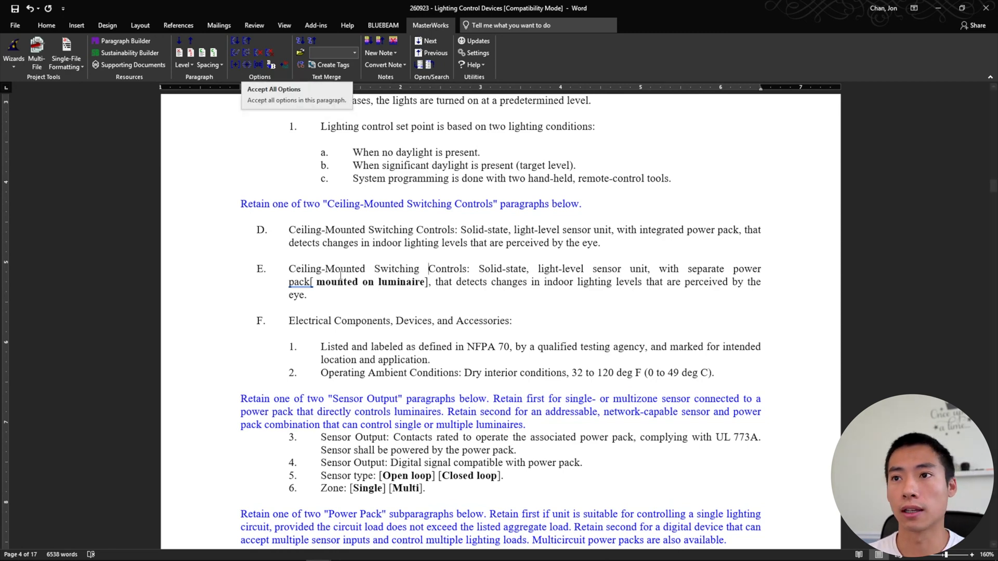
{"action": "scroll", "coordinate": [366, 355], "scroll_direction": "down", "scroll_amount": 12}
{"action": "scroll", "coordinate": [365, 355], "scroll_direction": "down", "scroll_amount": 1}
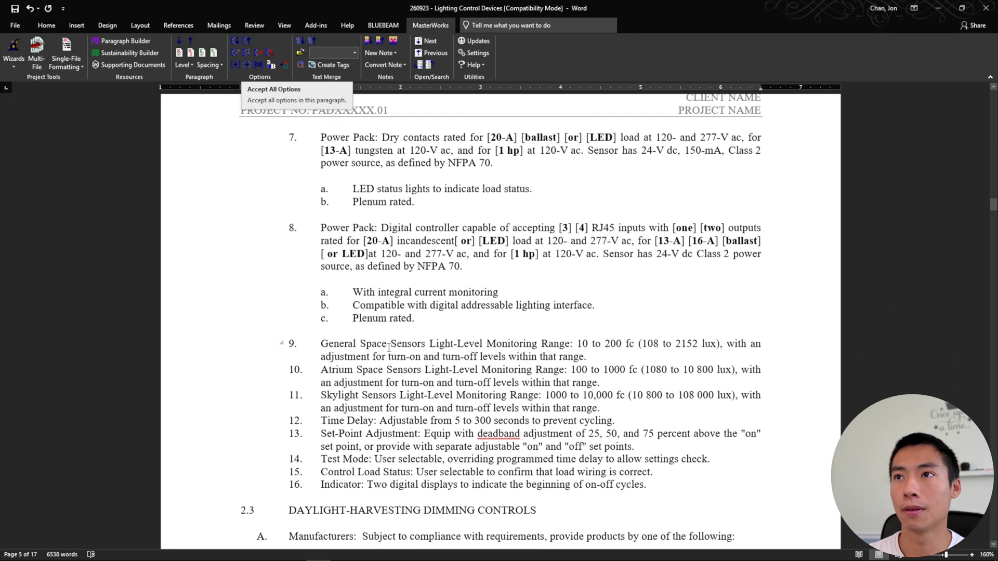
- Accept all options in Power Pack item 8, e.g. '3 4 RJ45 inputs with one two outputs', suppressing future confirmations
{"action": "left_click", "coordinate": [539, 230]}
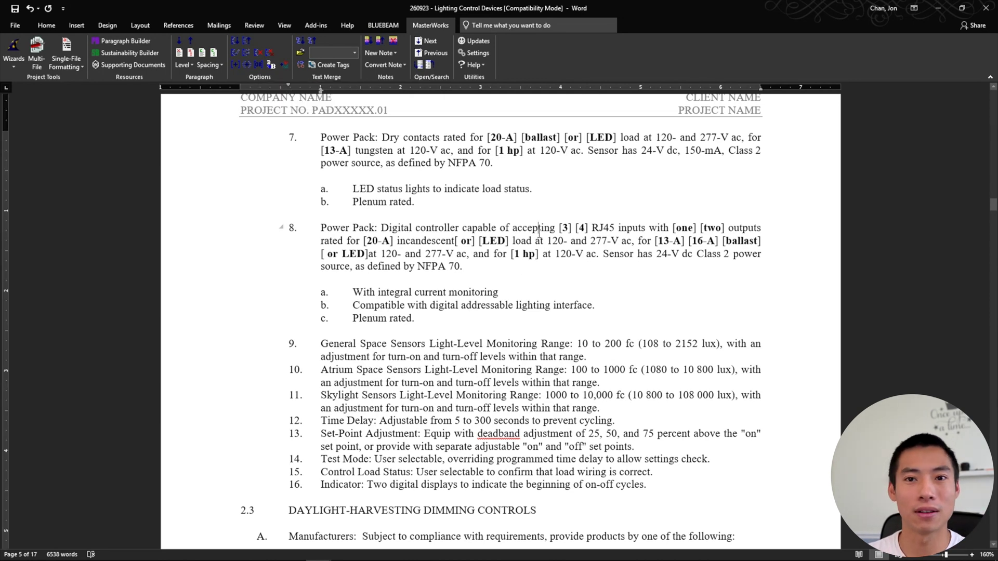
{"action": "left_click", "coordinate": [247, 53]}
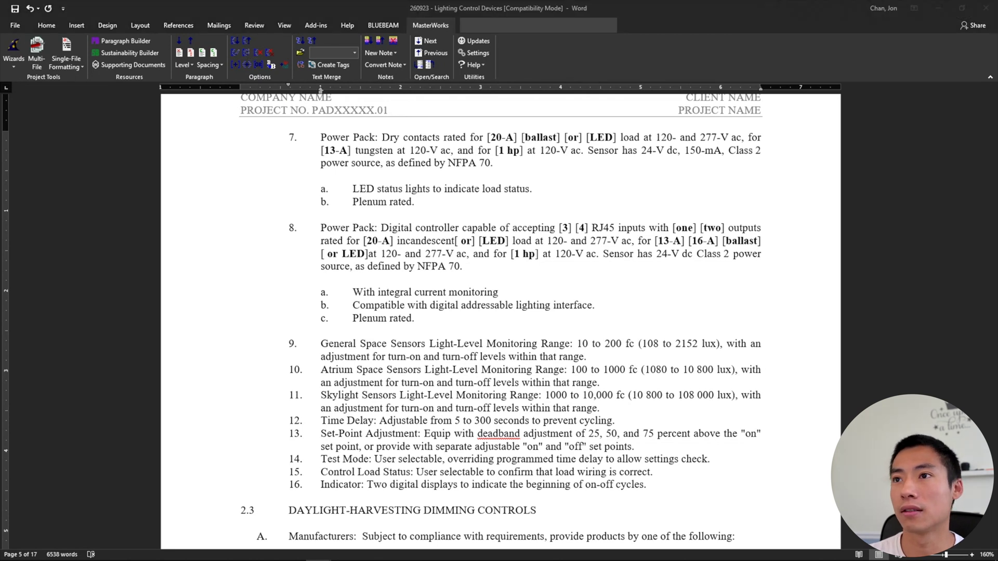
{"action": "left_click", "coordinate": [452, 350]}
{"action": "left_click", "coordinate": [474, 364]}
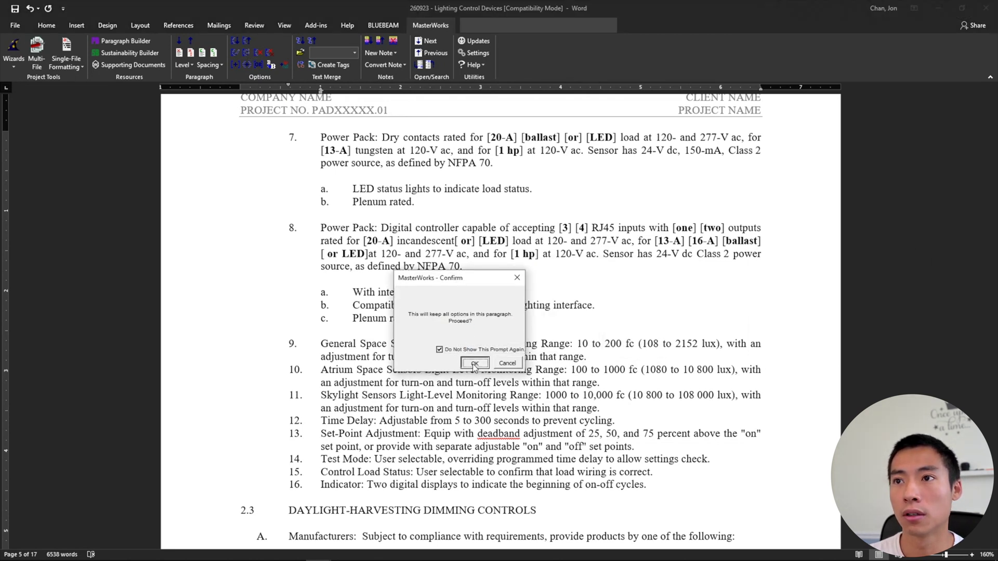
{"action": "left_click", "coordinate": [570, 325]}
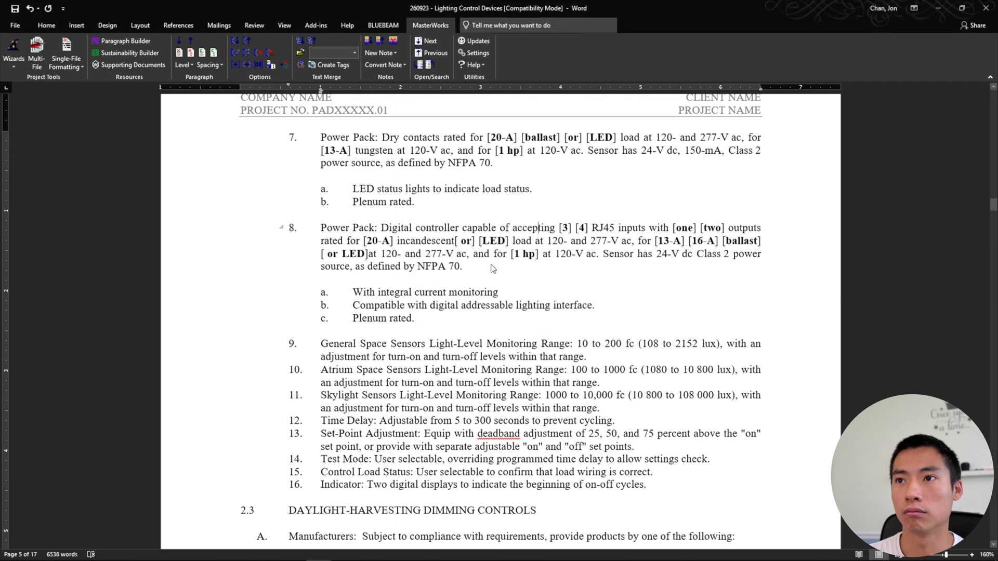
{"action": "left_click_drag", "start_coordinate": [464, 267], "coordinate": [322, 230]}
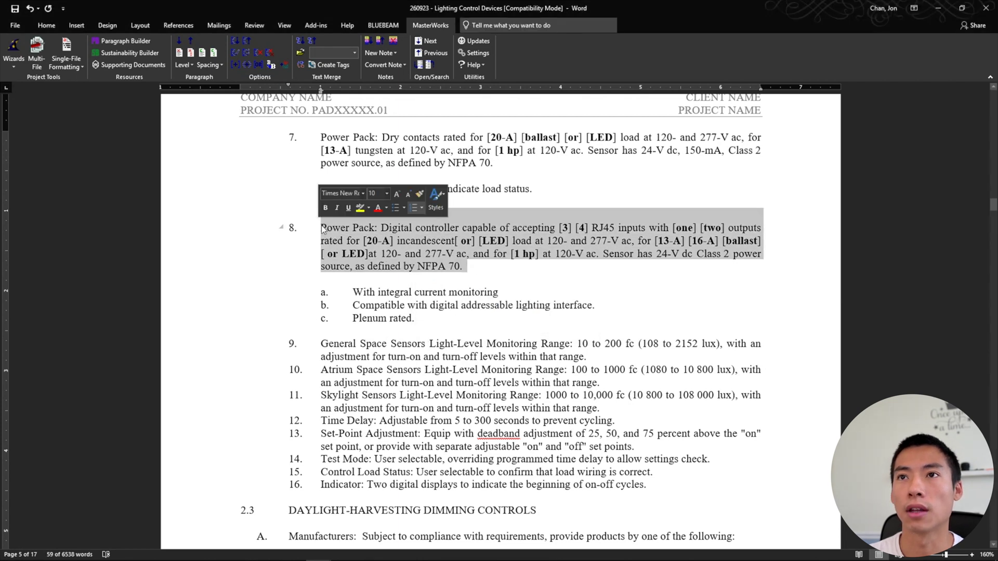
{"action": "left_click", "coordinate": [245, 52]}
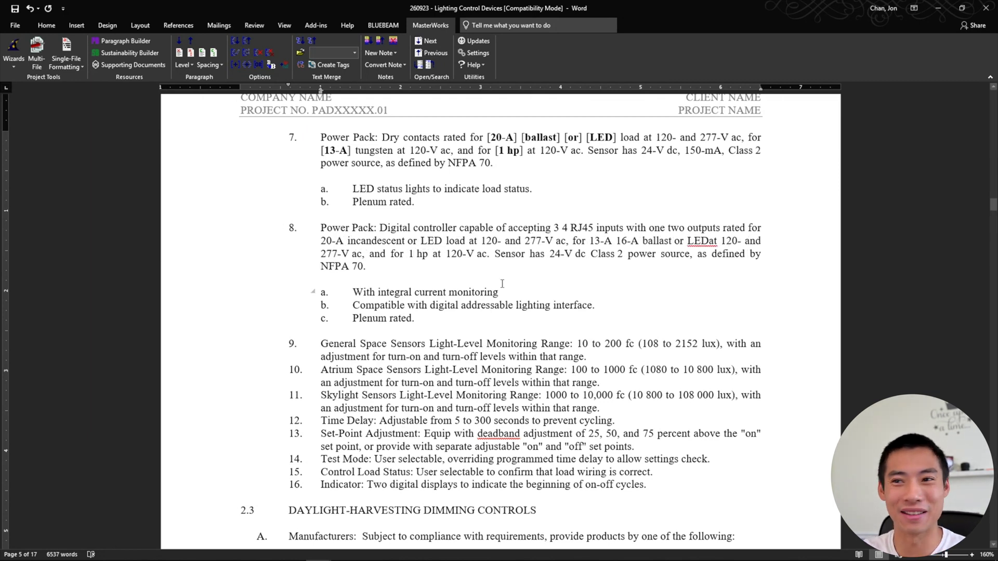
{"action": "scroll", "coordinate": [553, 388], "scroll_direction": "down", "scroll_amount": 2}
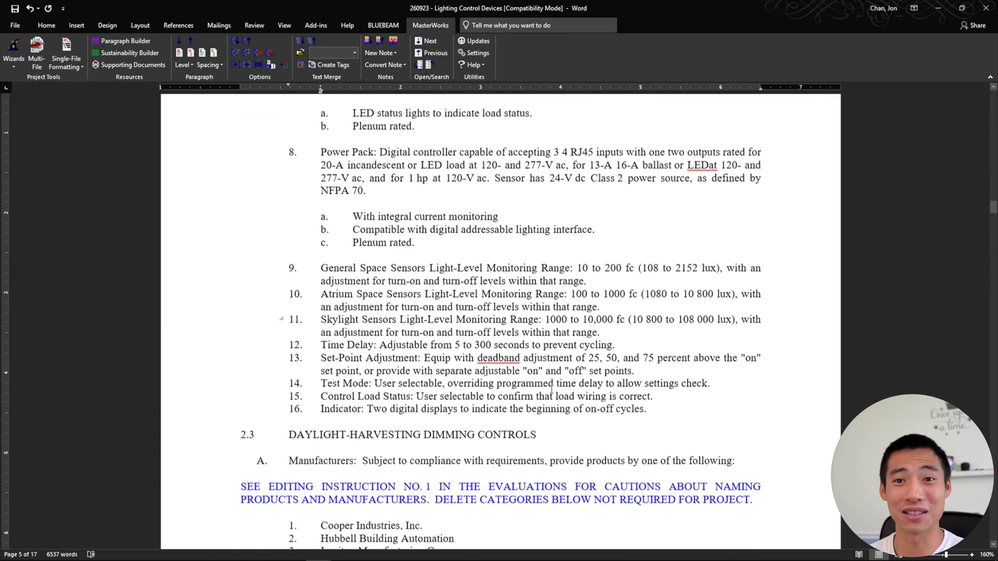